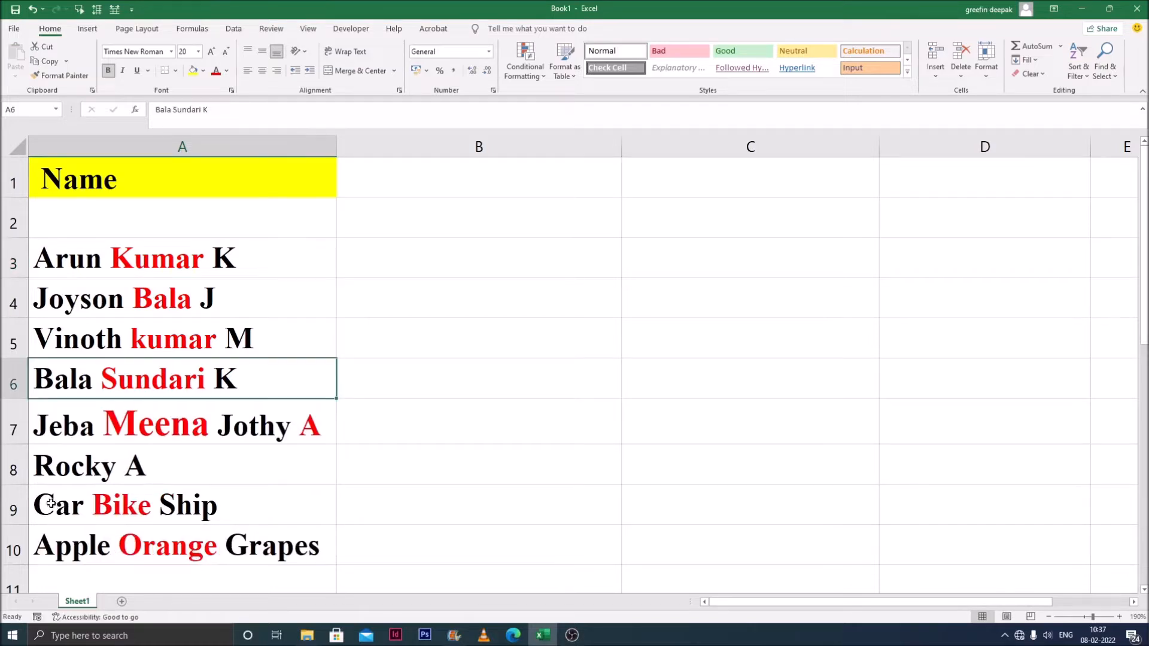
{"action": "left_click_drag", "start_coordinate": [51, 504], "coordinate": [257, 539]}
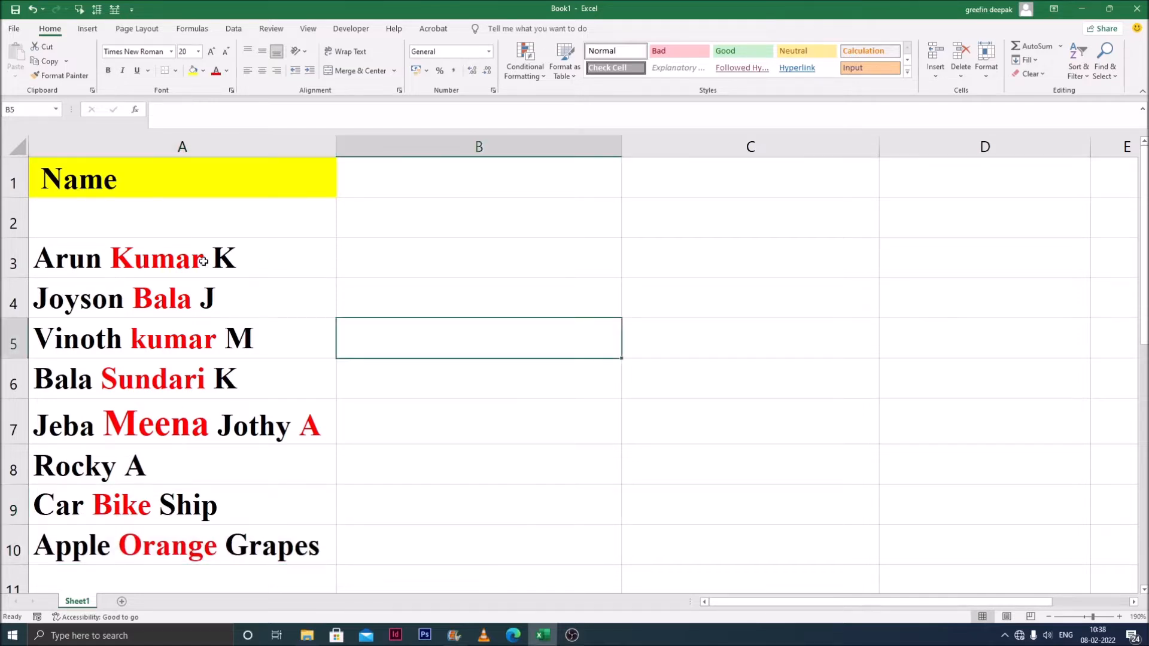
{"action": "left_click_drag", "start_coordinate": [204, 262], "coordinate": [246, 515]}
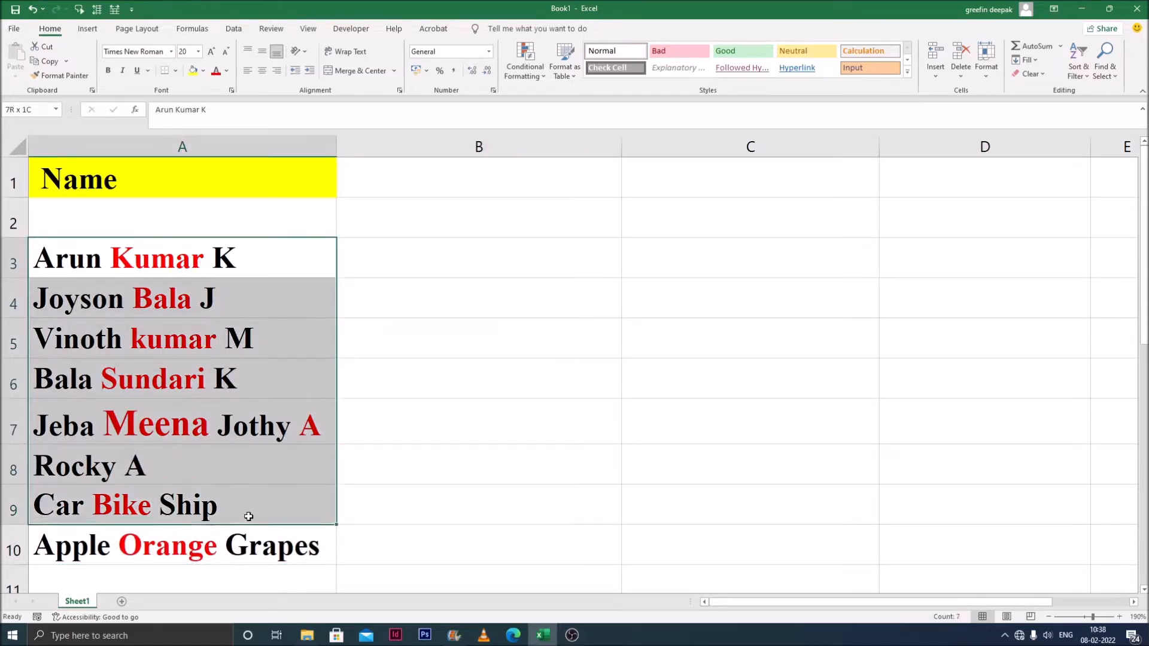
{"action": "left_click_drag", "start_coordinate": [177, 260], "coordinate": [233, 536]}
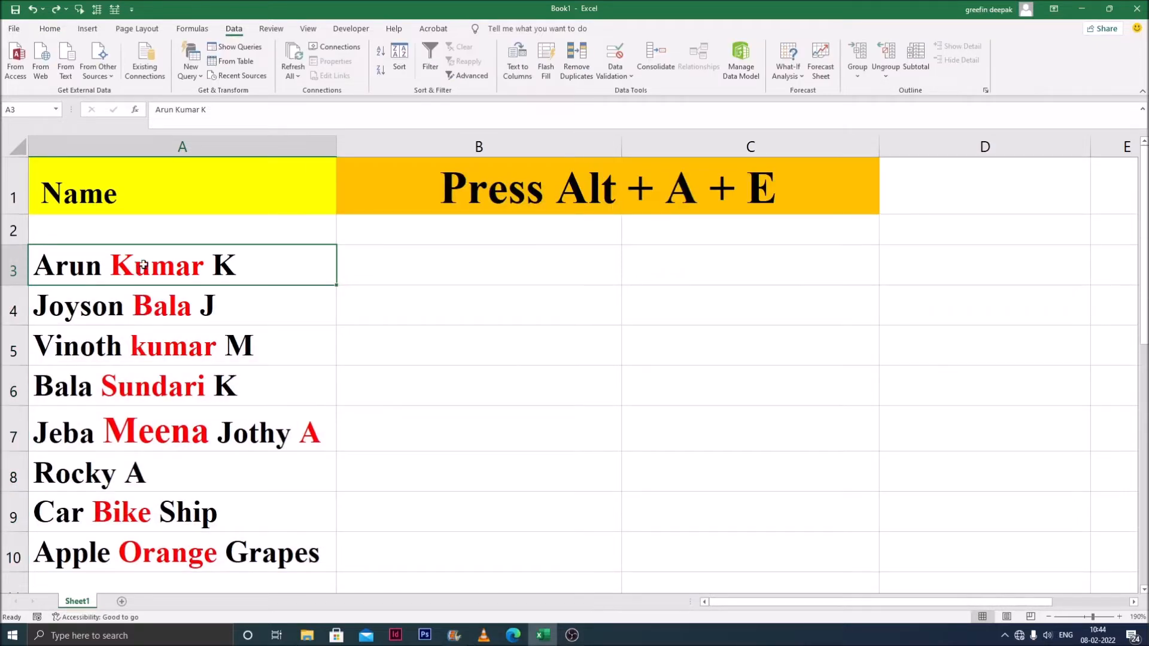
Start Text to Columns on the names in A3:A10, treating the data as Delimited.
{"action": "left_click_drag", "start_coordinate": [144, 265], "coordinate": [206, 545]}
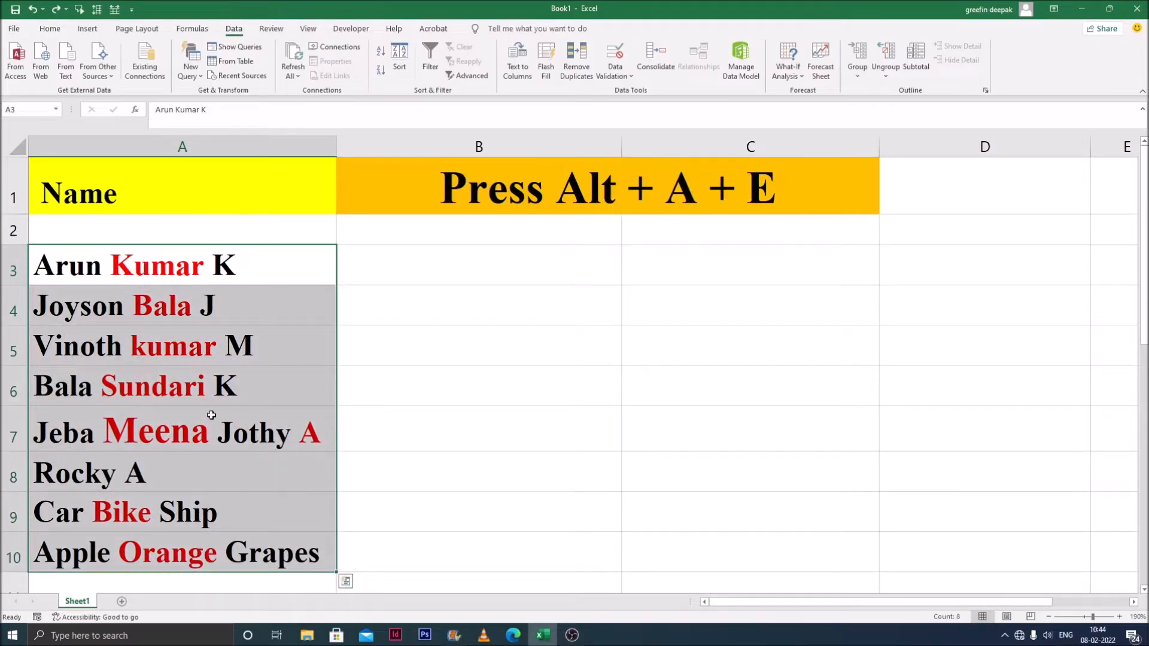
{"action": "key", "text": "alt"}
{"action": "key", "text": "a"}
{"action": "key", "text": "e"}
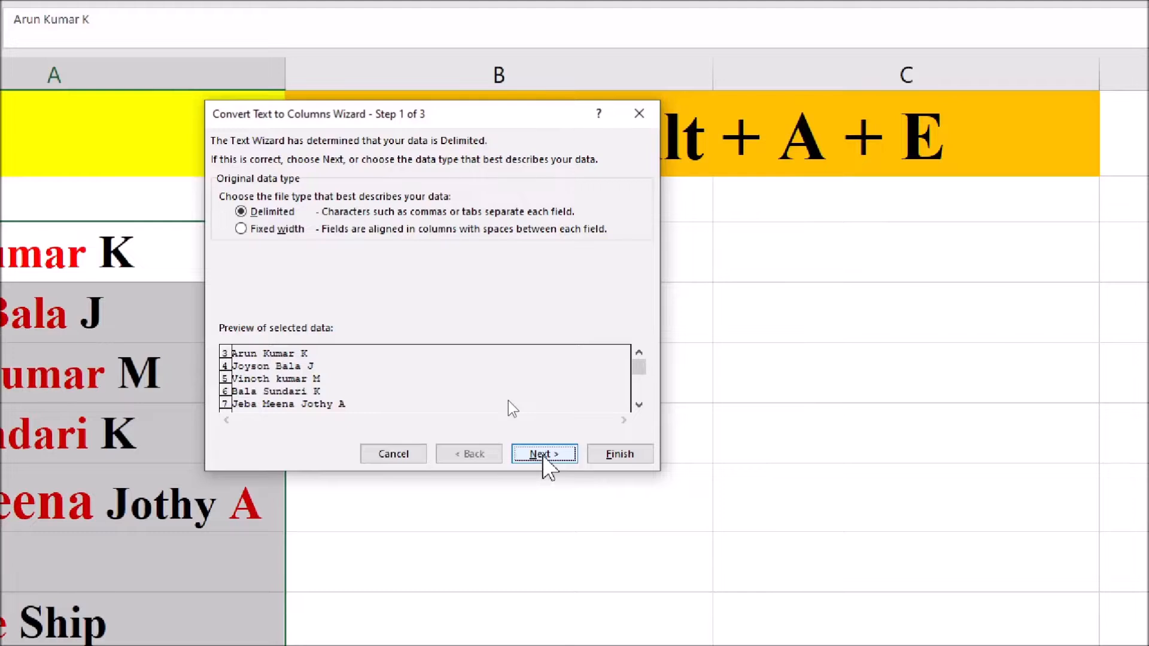
{"action": "left_click", "coordinate": [543, 456]}
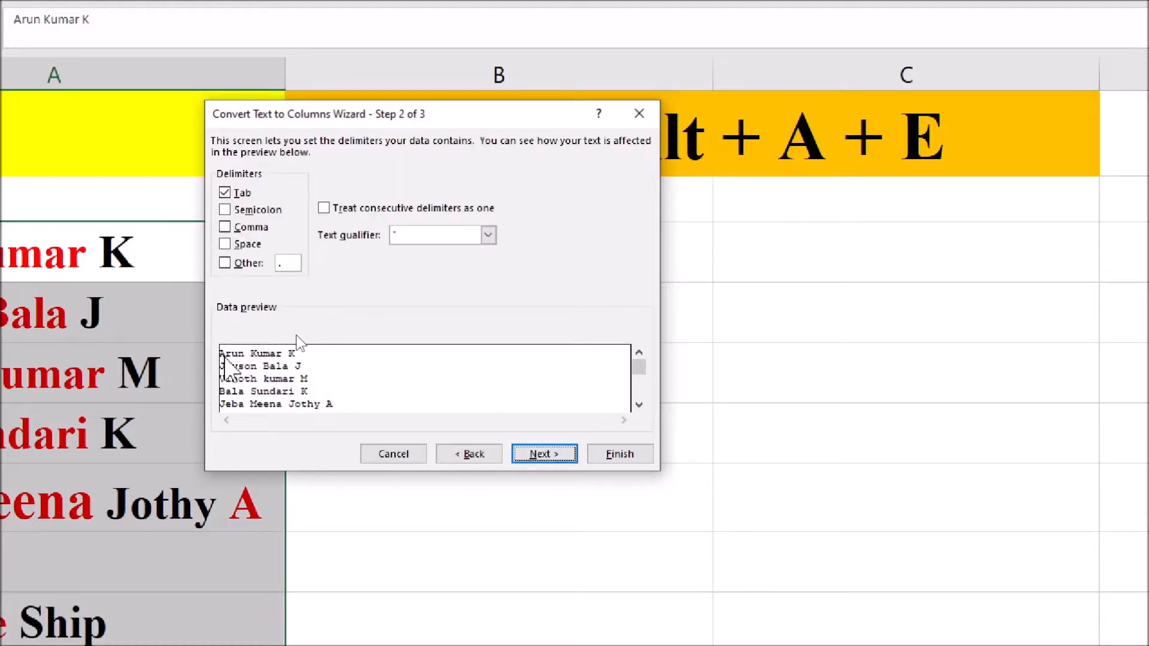
Split the selected names into columns with Space as an additional delimiter, keeping the General data format.
{"action": "left_click_drag", "start_coordinate": [637, 371], "coordinate": [637, 404]}
{"action": "left_click", "coordinate": [225, 244]}
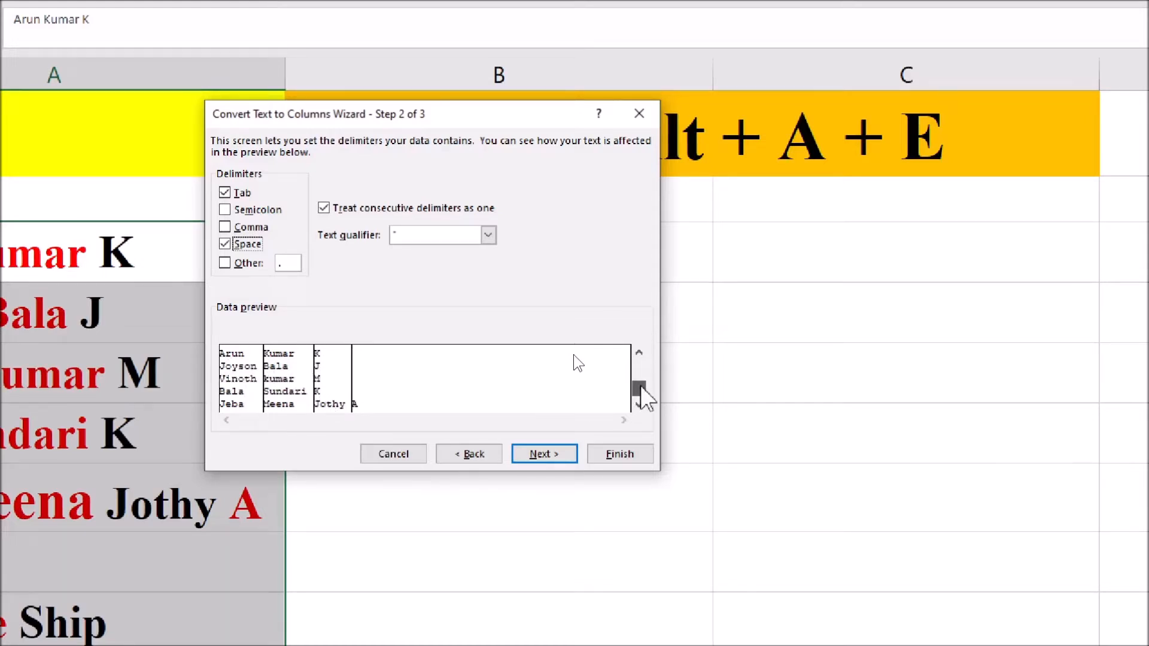
{"action": "left_click", "coordinate": [639, 392]}
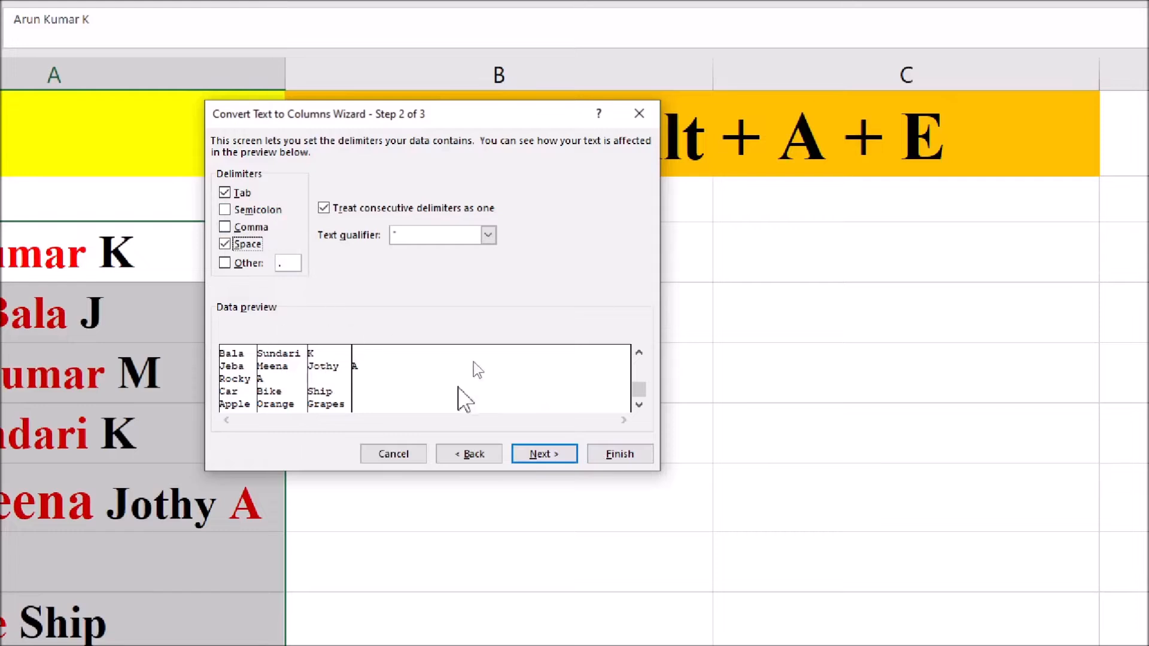
{"action": "left_click", "coordinate": [563, 458]}
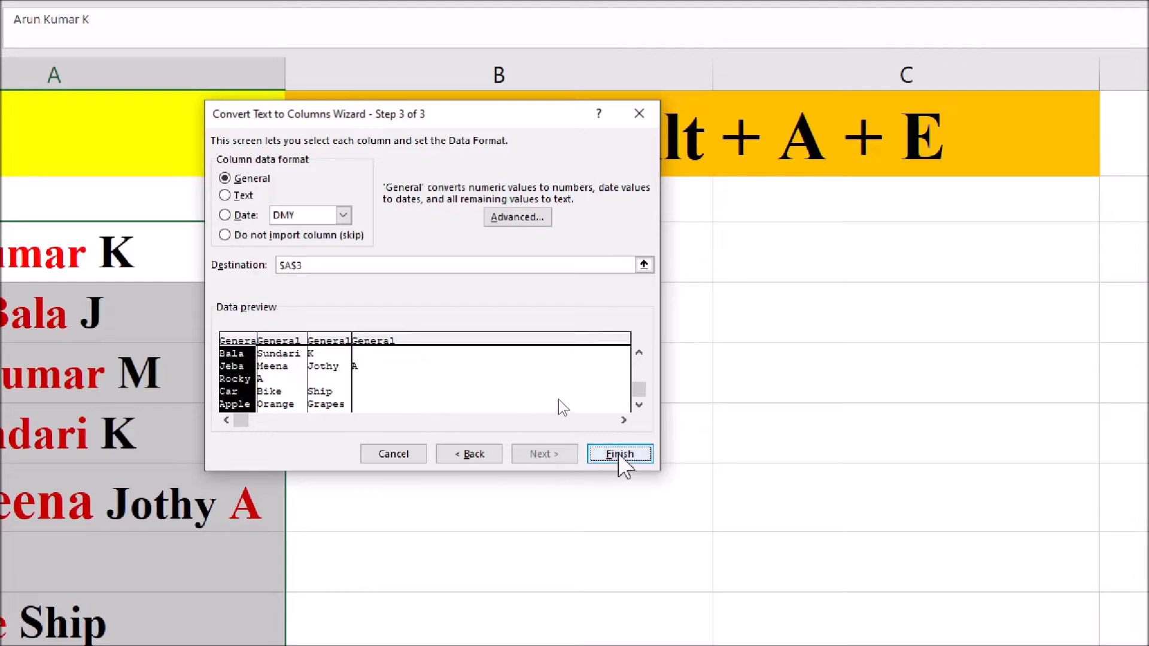
{"action": "left_click_drag", "start_coordinate": [641, 396], "coordinate": [646, 363]}
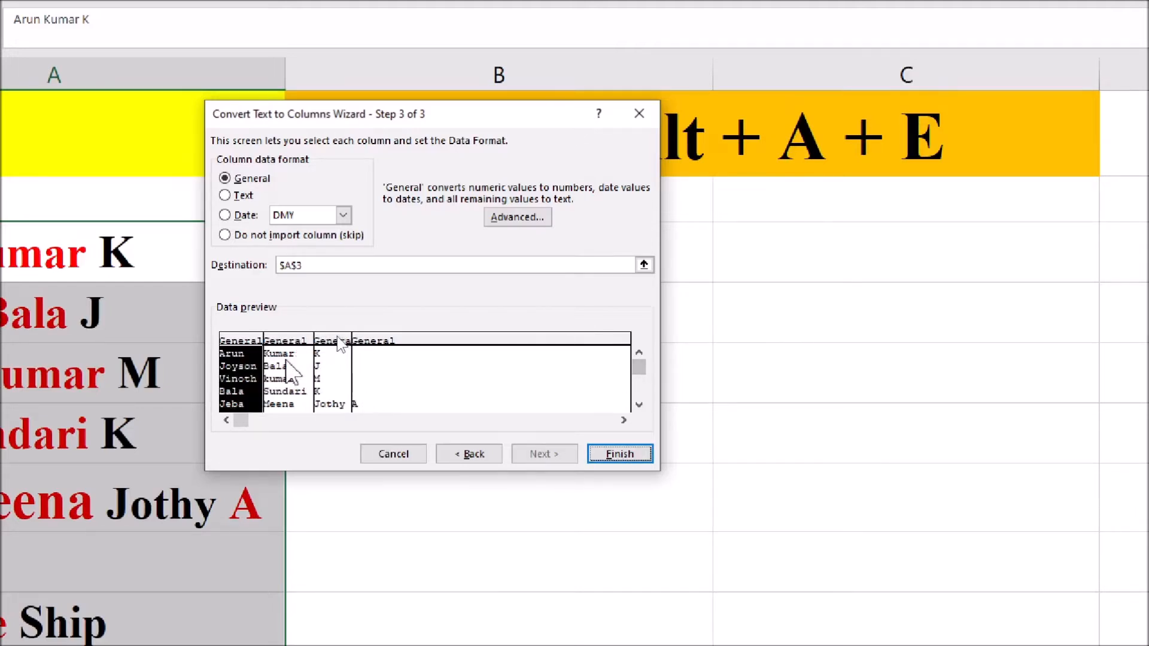
{"action": "left_click", "coordinate": [608, 460]}
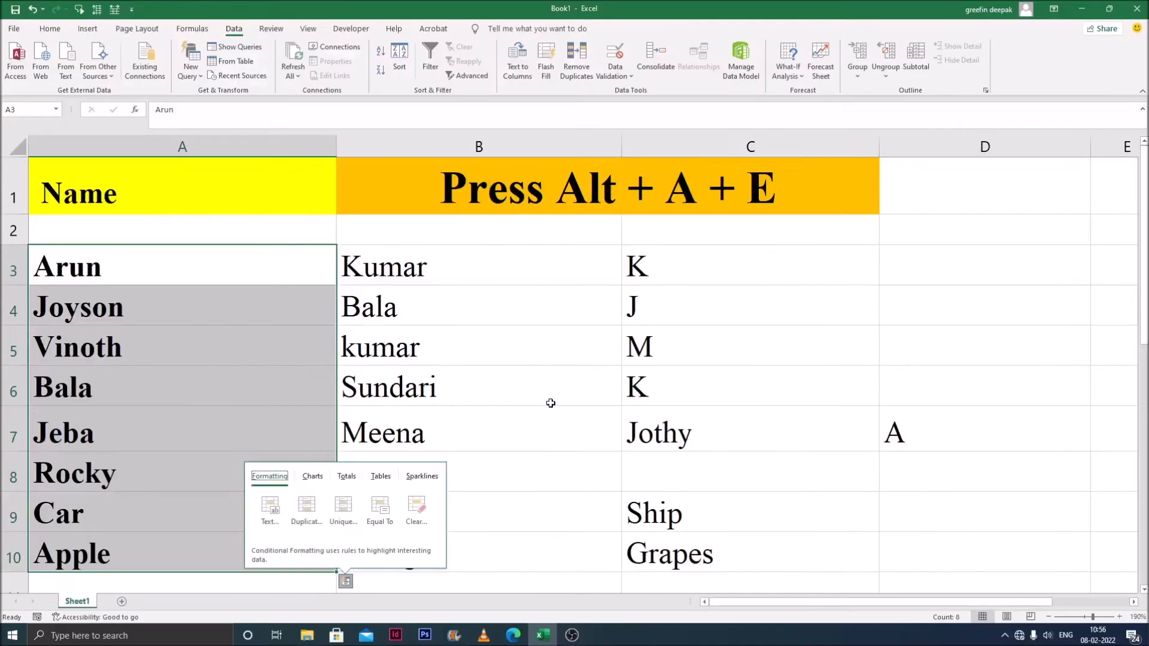
Examine how the words of each entry in rows 3 to 10 are distributed across columns A to C.
{"action": "left_click", "coordinate": [17, 259]}
{"action": "left_click", "coordinate": [485, 277]}
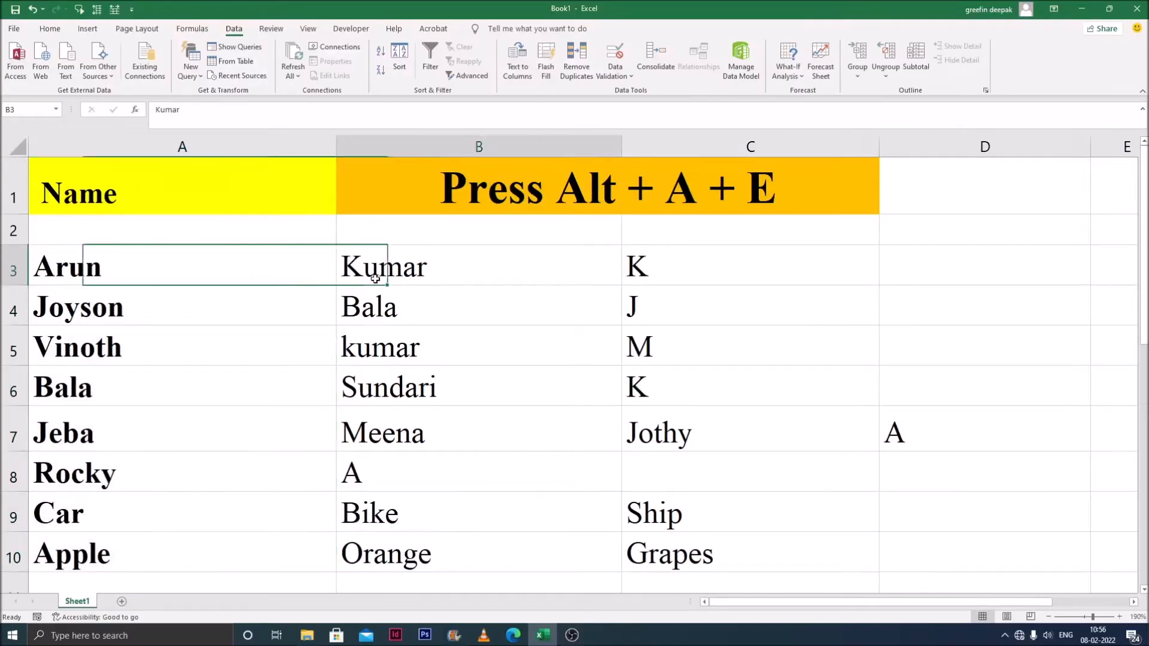
{"action": "left_click", "coordinate": [665, 265]}
{"action": "left_click", "coordinate": [159, 309]}
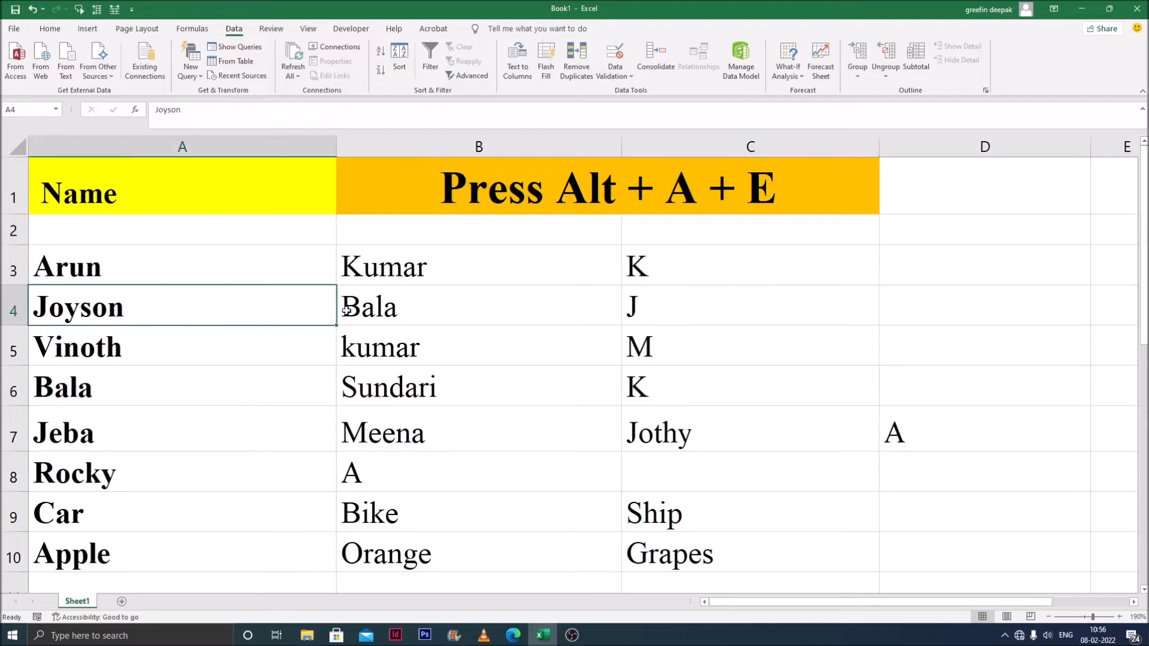
{"action": "left_click", "coordinate": [366, 315]}
{"action": "left_click", "coordinate": [627, 315]}
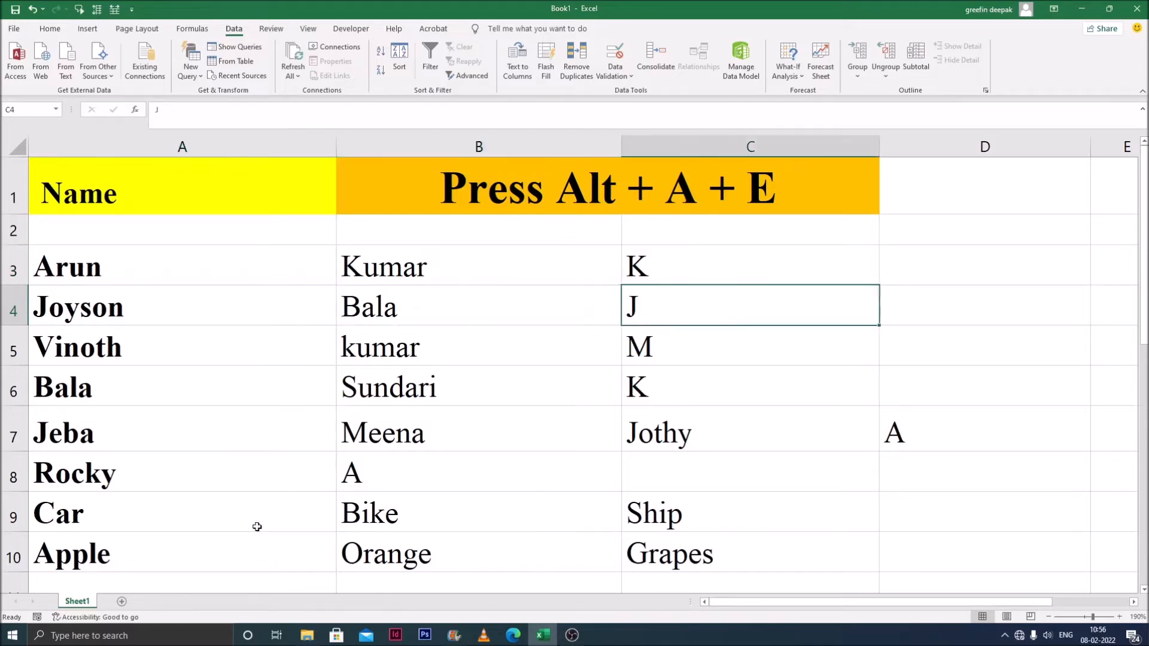
{"action": "left_click", "coordinate": [67, 521]}
{"action": "left_click", "coordinate": [365, 519]}
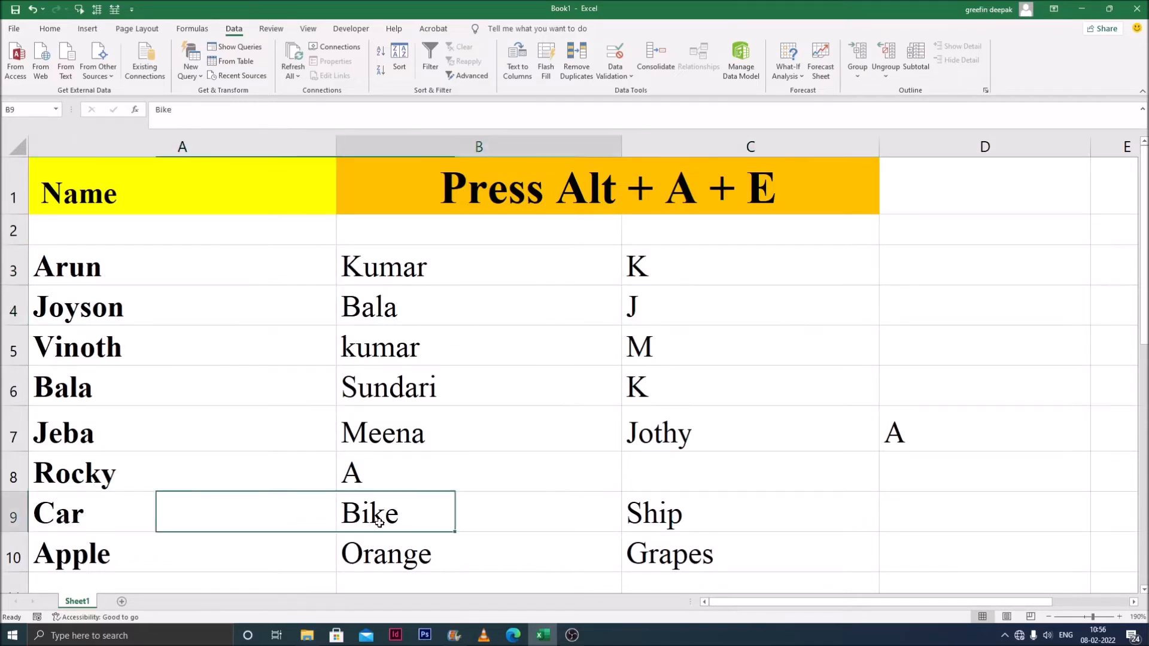
{"action": "left_click", "coordinate": [634, 529]}
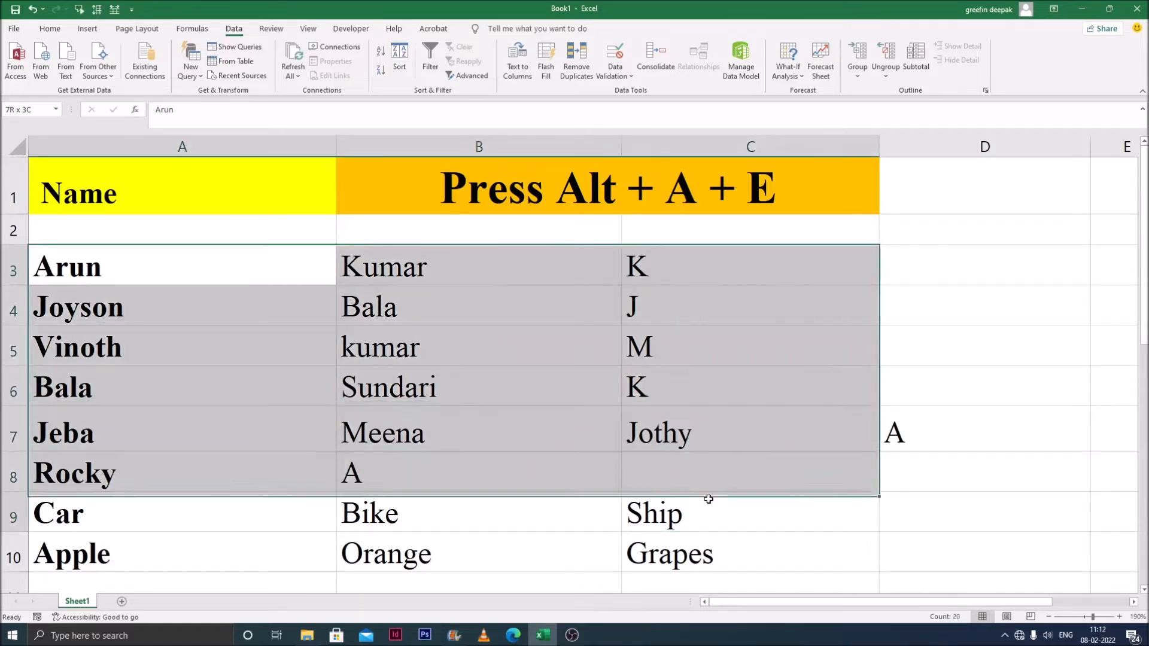
{"action": "left_click_drag", "start_coordinate": [718, 473], "coordinate": [722, 552]}
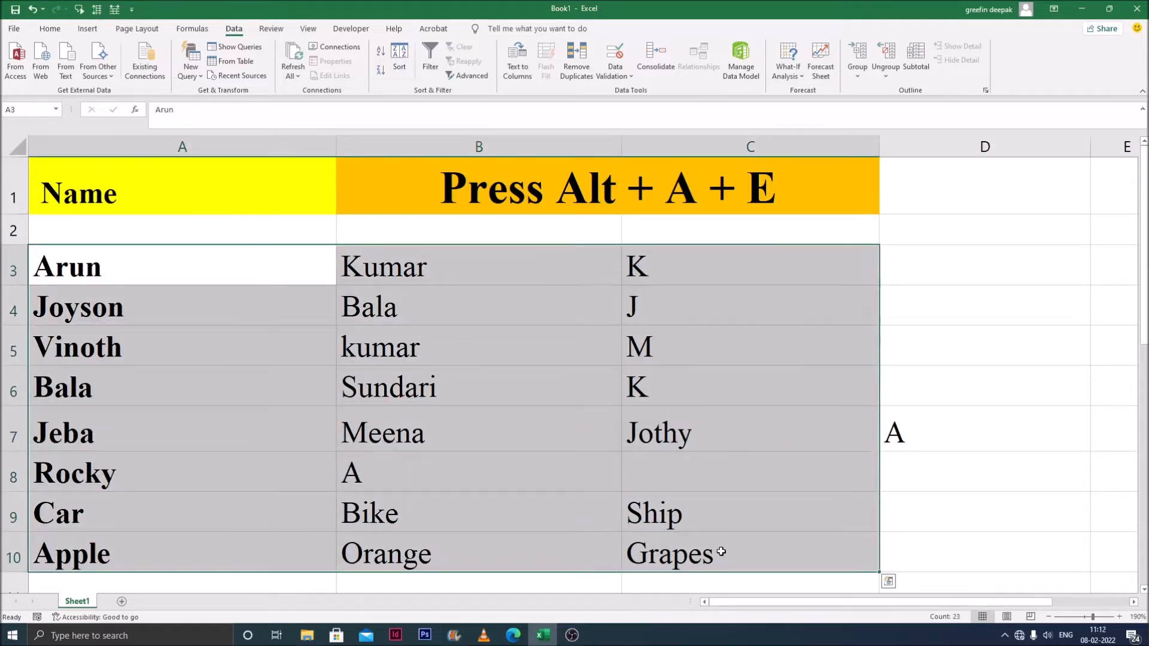
{"action": "left_click", "coordinate": [523, 189]}
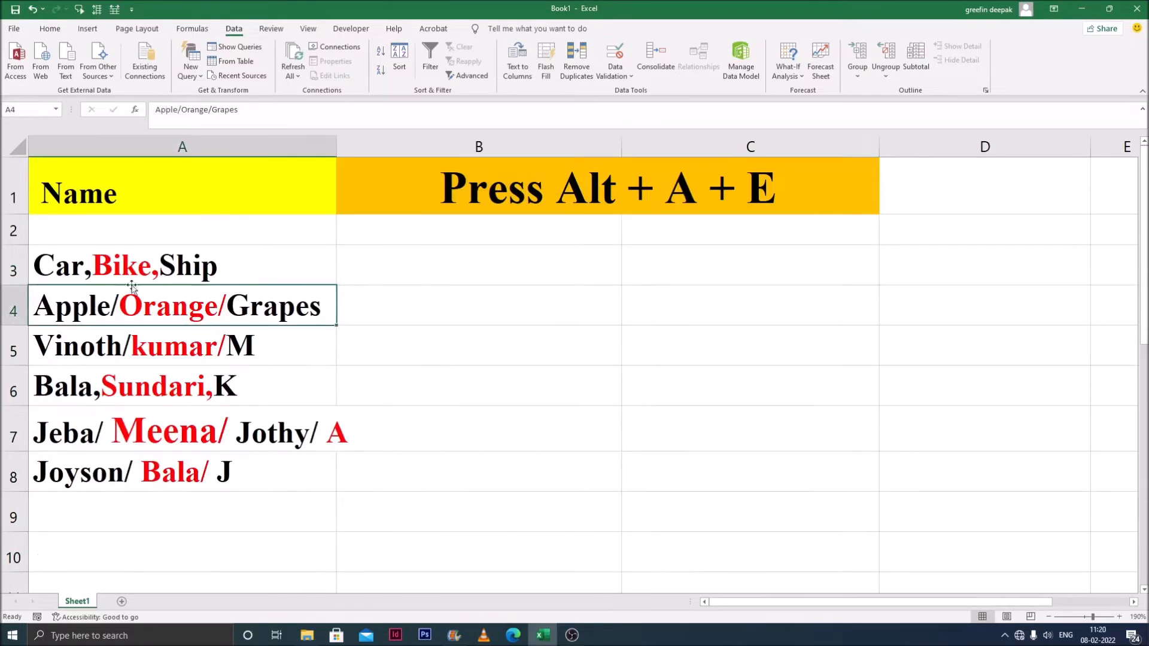
{"action": "left_click", "coordinate": [69, 274]}
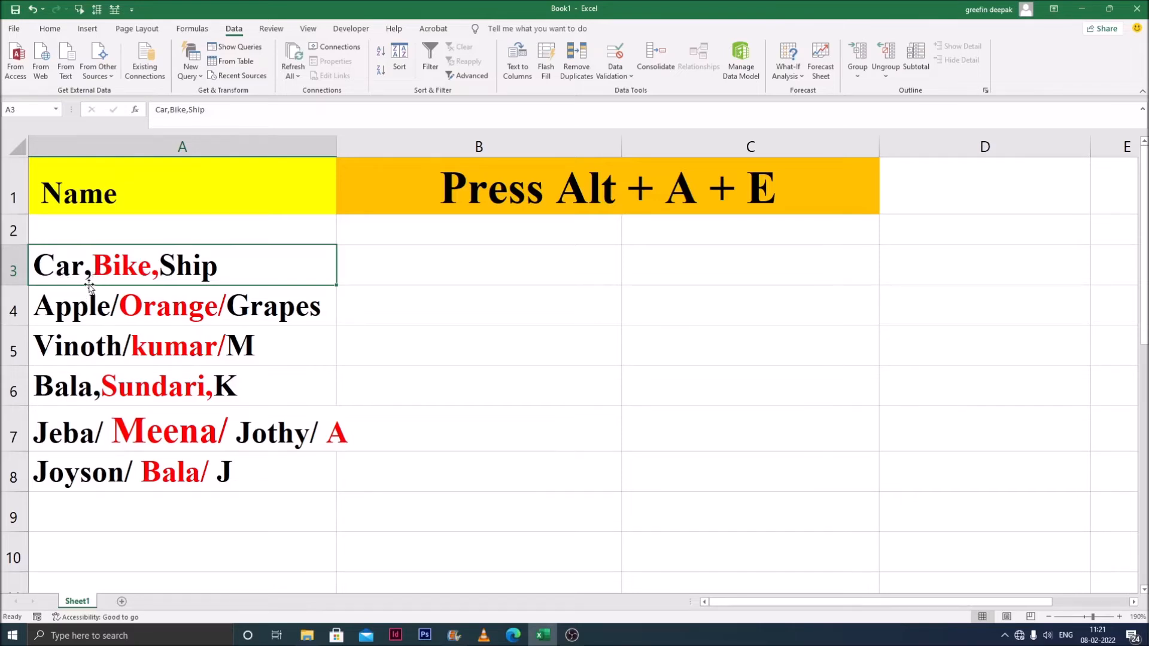
{"action": "left_click", "coordinate": [113, 310]}
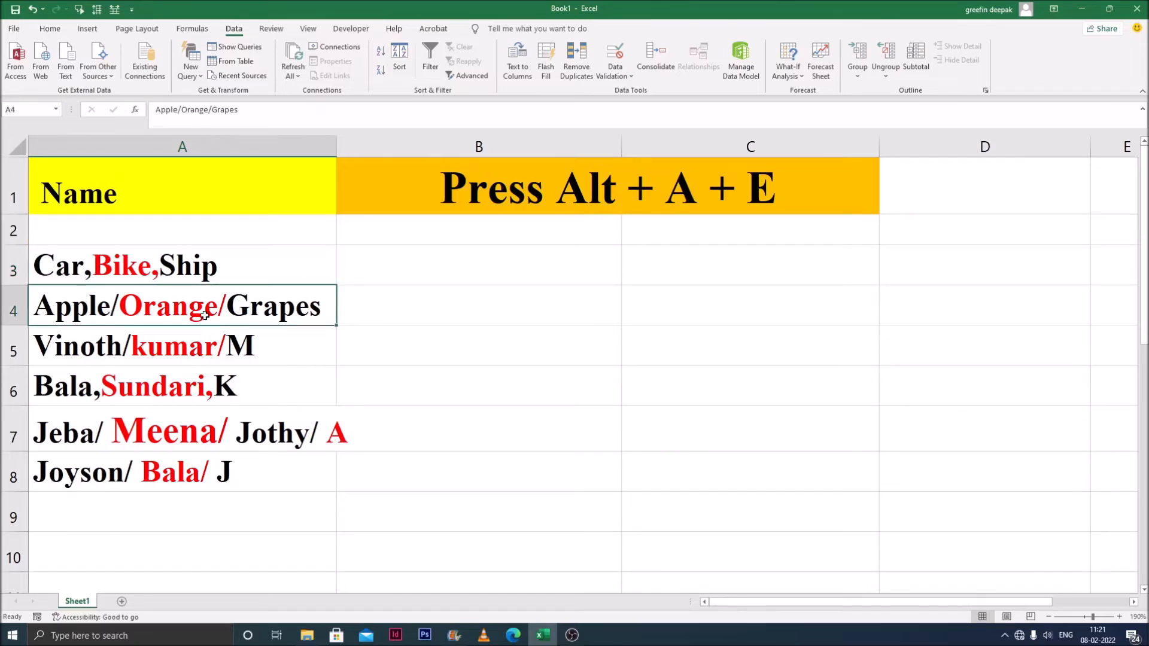
{"action": "left_click", "coordinate": [118, 352]}
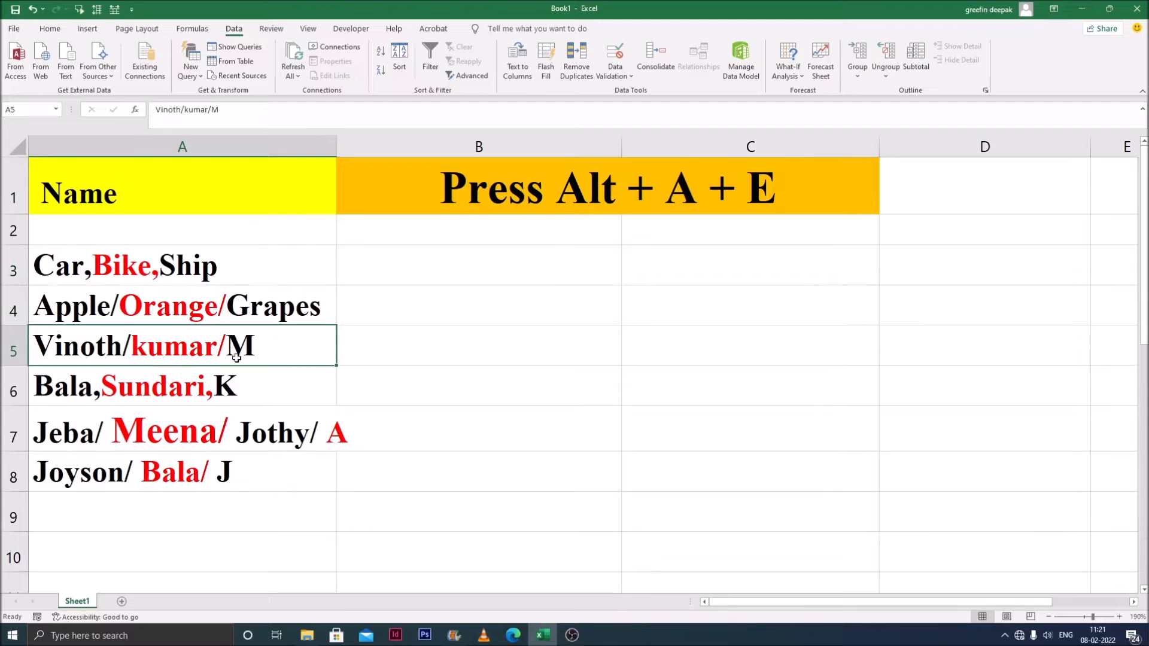
{"action": "left_click", "coordinate": [91, 395]}
Start Text to Columns on the comma- and slash-separated entries in A3:A8, treating the data as Delimited.
{"action": "left_click_drag", "start_coordinate": [146, 269], "coordinate": [153, 469]}
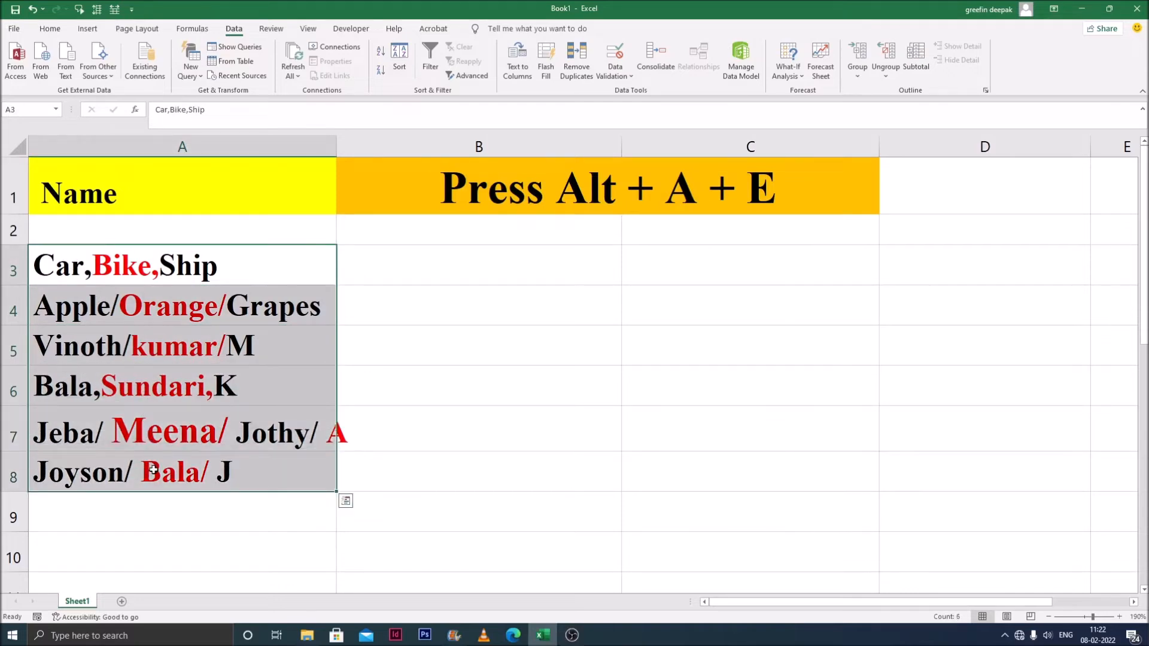
{"action": "key", "text": "alt"}
{"action": "key", "text": "a"}
{"action": "key", "text": "e"}
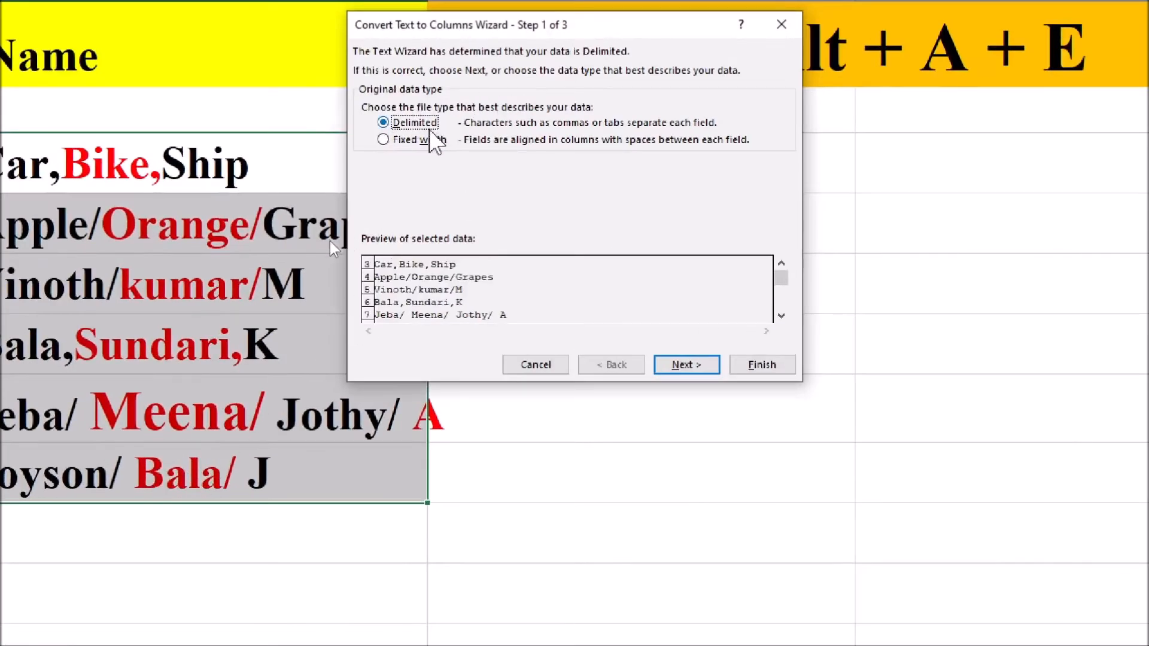
{"action": "left_click", "coordinate": [686, 368]}
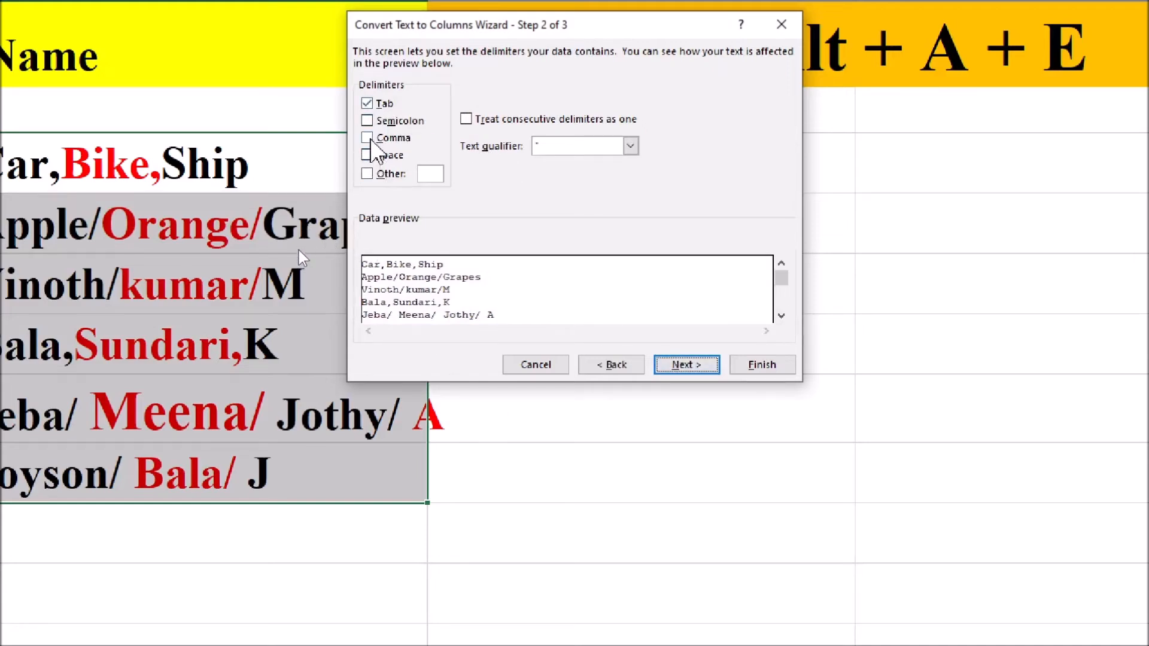
Add Comma and the custom character / as delimiters and check the rows in the data preview.
{"action": "left_click", "coordinate": [369, 138]}
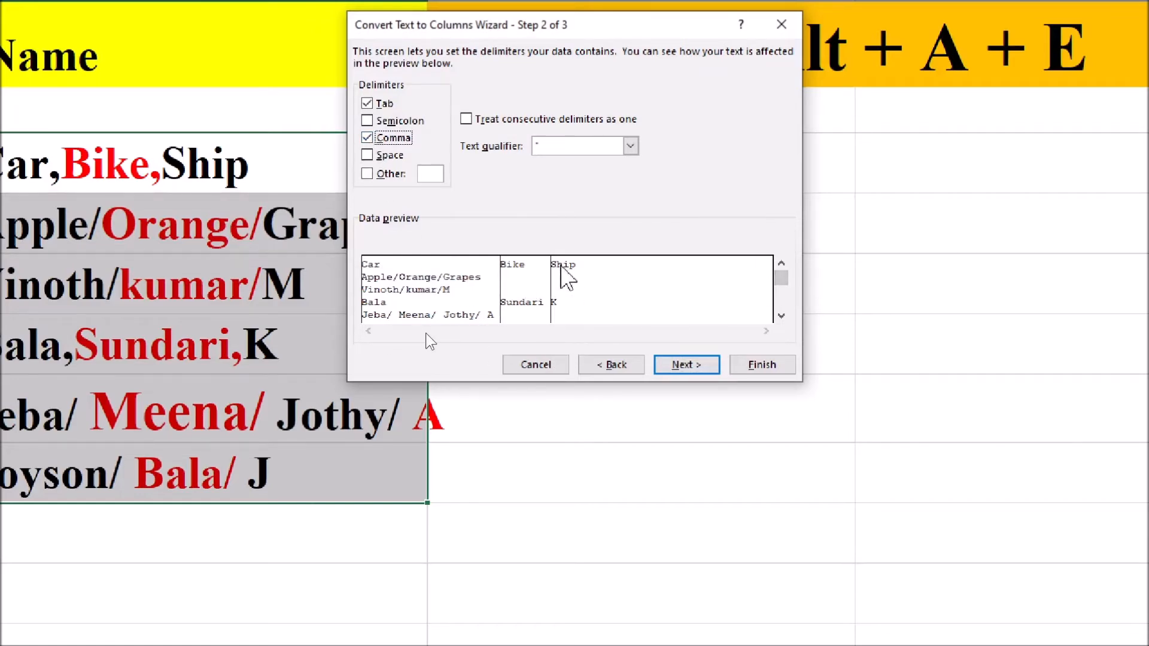
{"action": "left_click", "coordinate": [430, 173]}
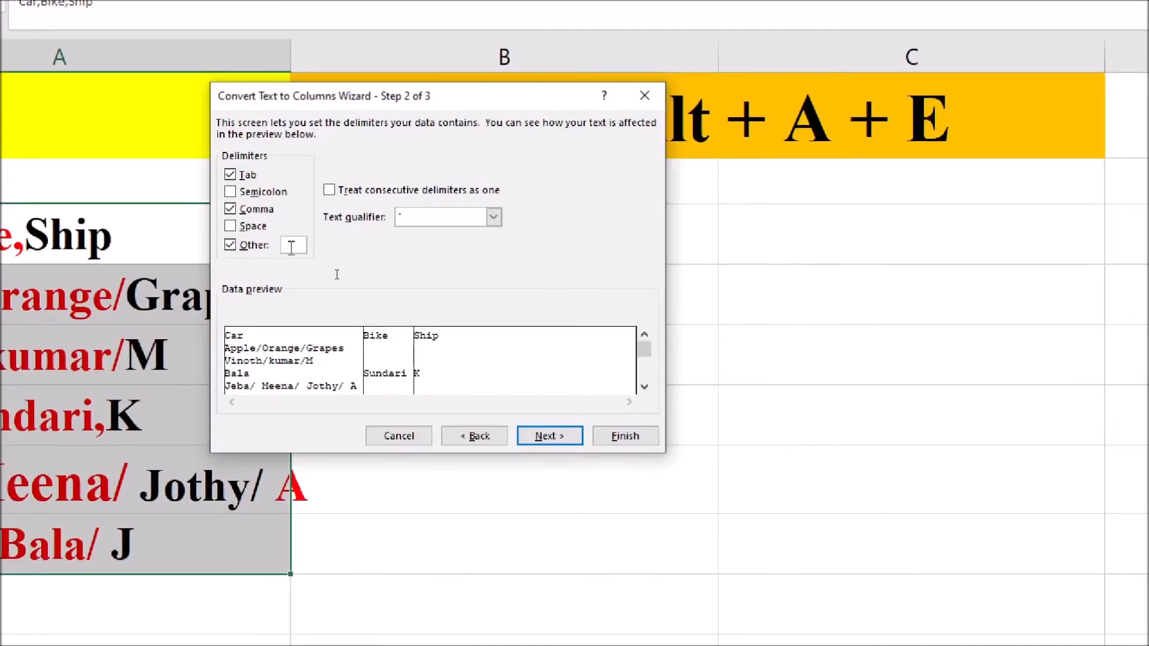
{"action": "type", "text": "/"}
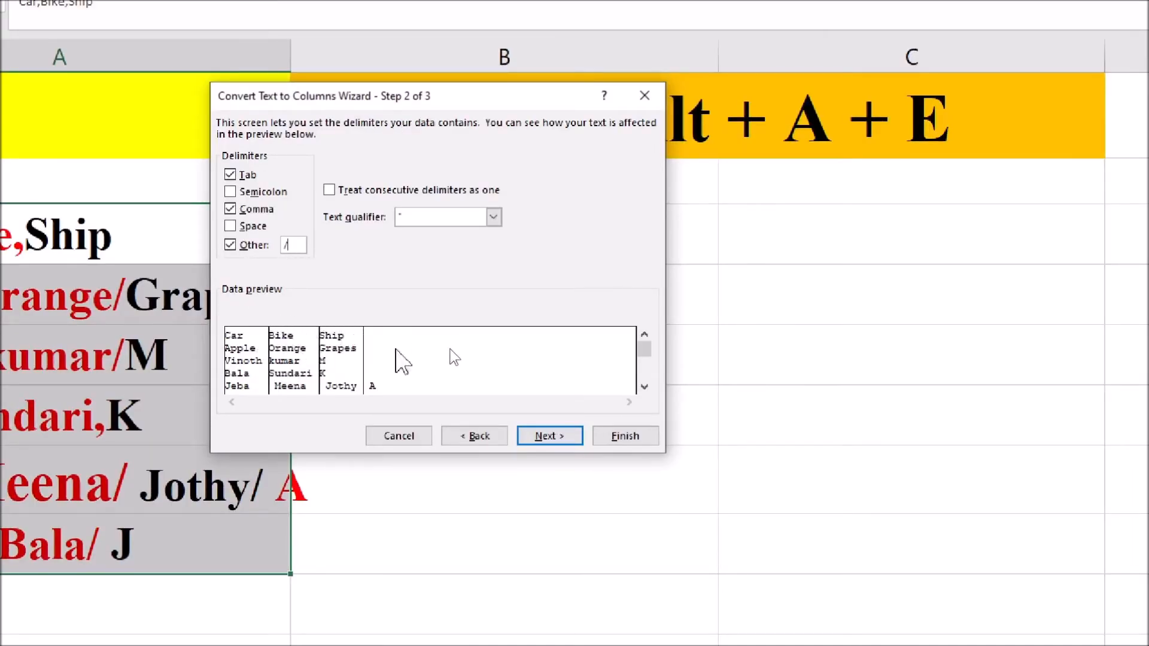
{"action": "left_click_drag", "start_coordinate": [642, 354], "coordinate": [644, 386]}
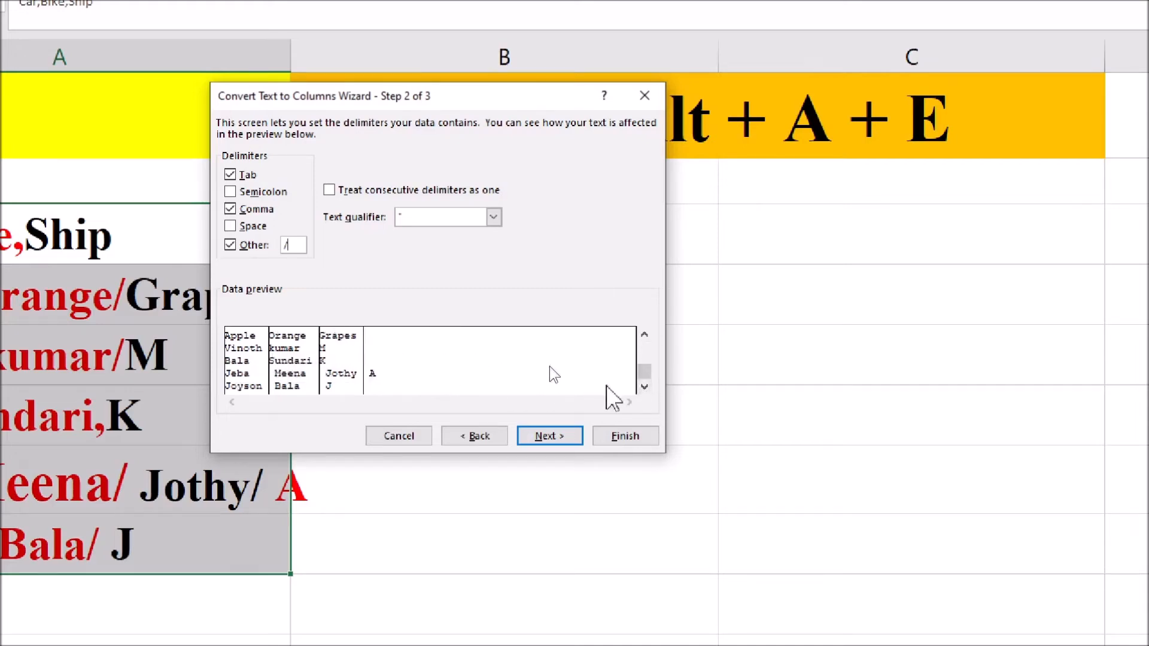
{"action": "left_click", "coordinate": [645, 334]}
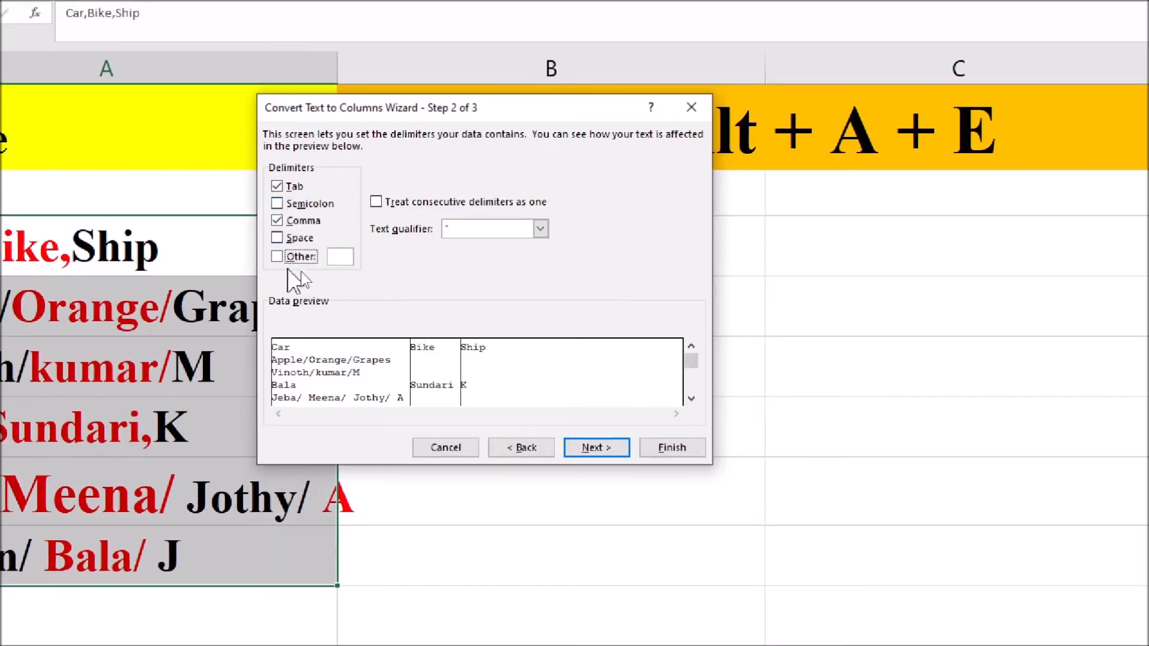
Enable the Semicolon and Space delimiters as well, and set the Other delimiter to /.
{"action": "left_click", "coordinate": [279, 204]}
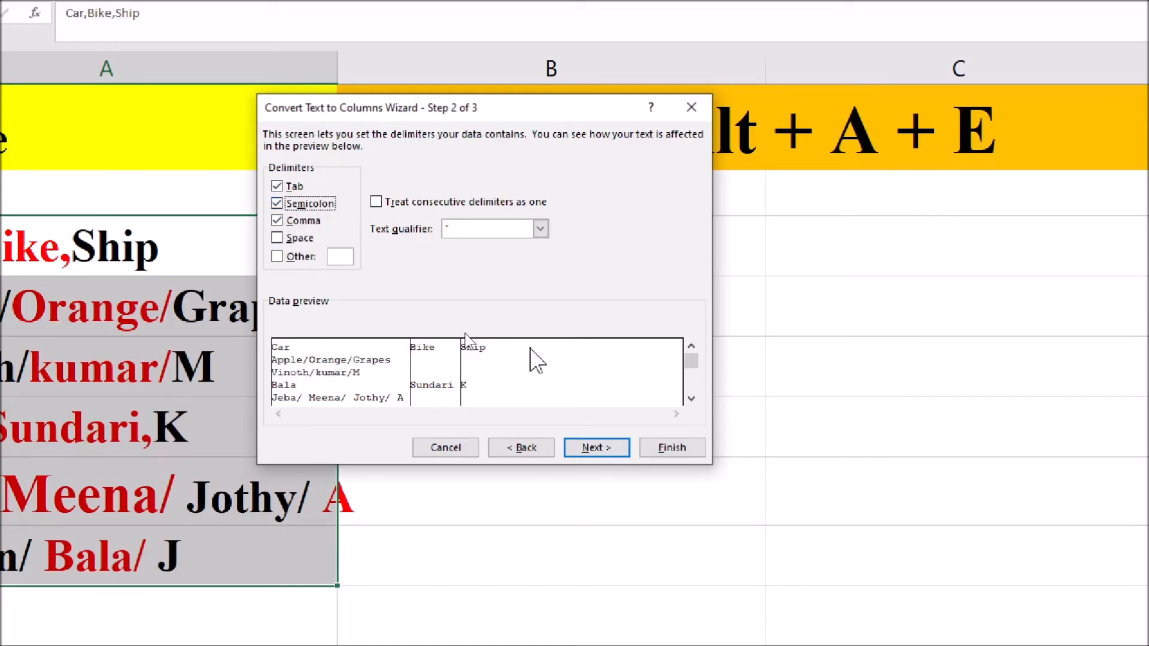
{"action": "left_click", "coordinate": [297, 239]}
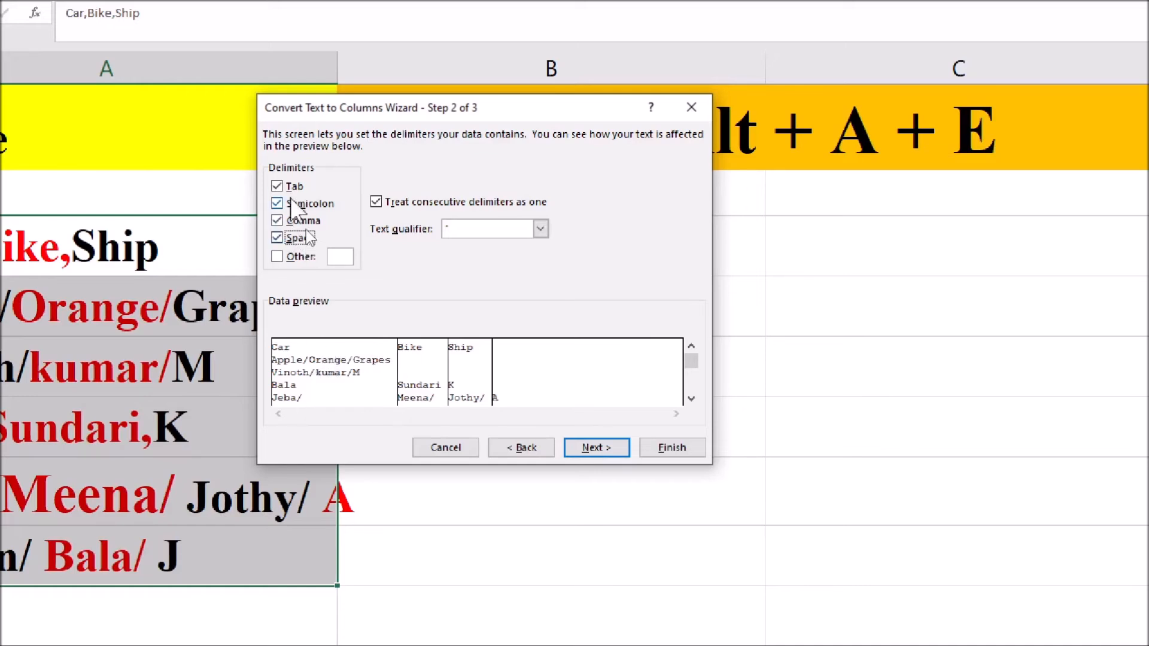
{"action": "left_click", "coordinate": [277, 258]}
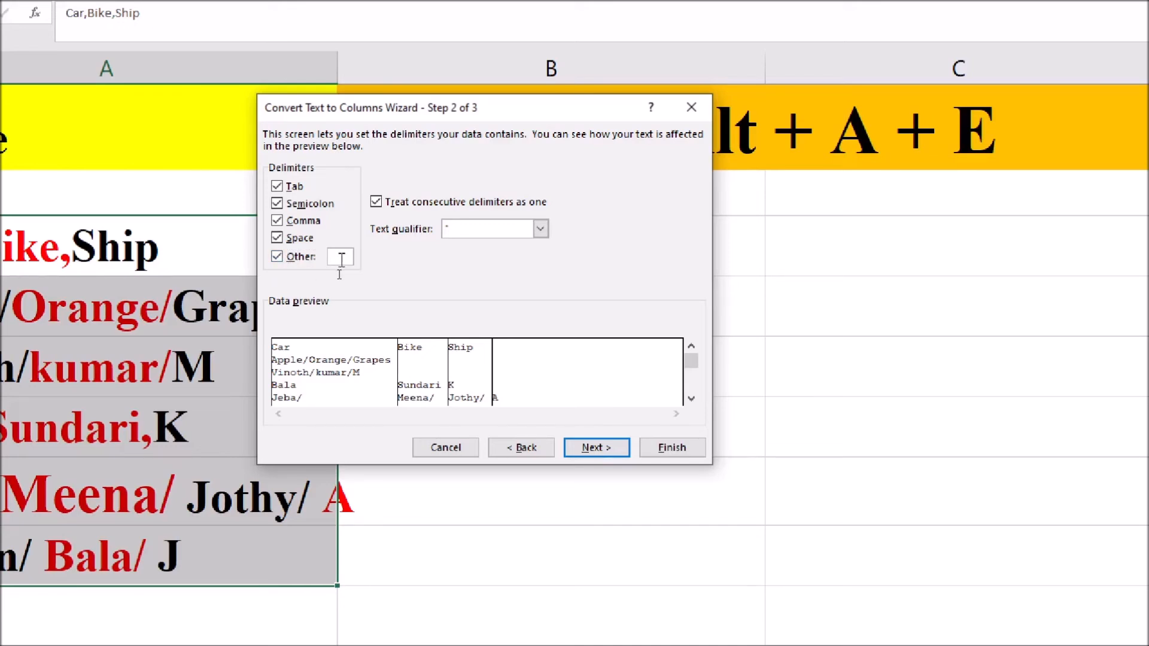
{"action": "type", "text": "/"}
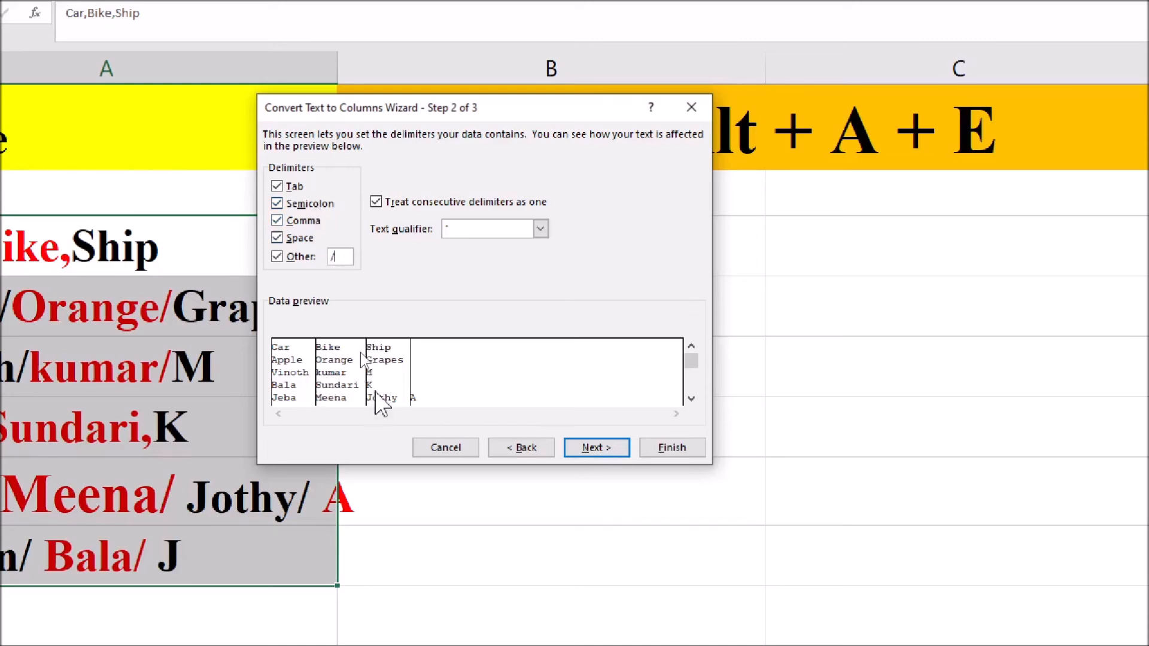
Try > as the Other delimiter, and set it back to /.
{"action": "left_click_drag", "start_coordinate": [342, 259], "coordinate": [328, 257]}
{"action": "type", "text": ">"}
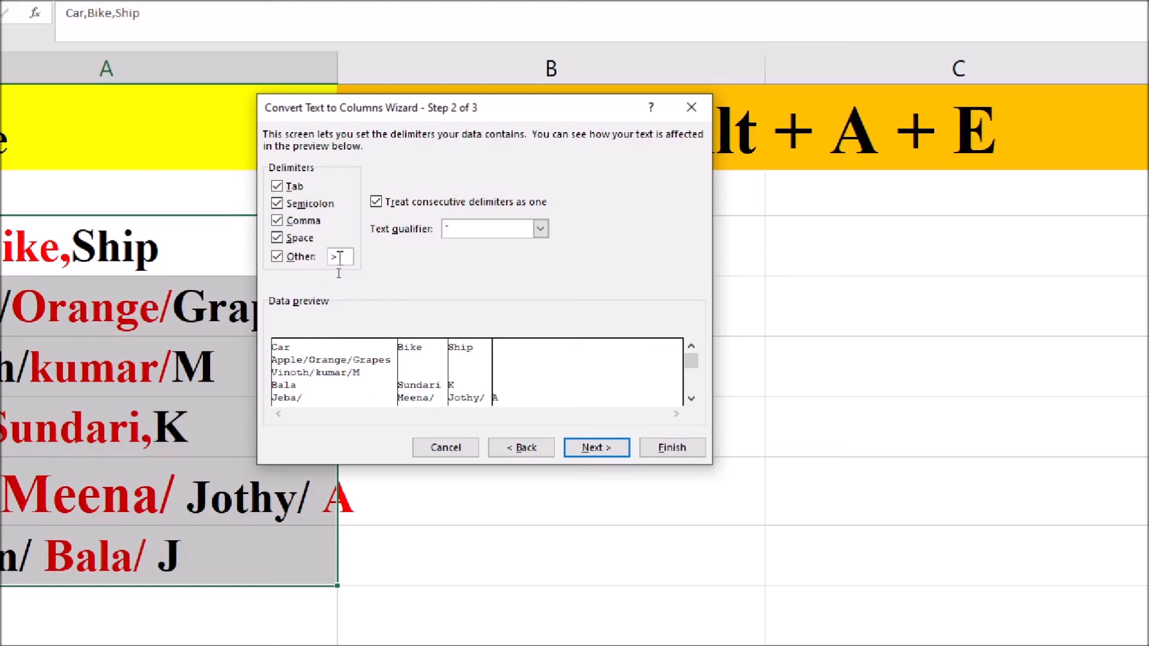
{"action": "left_click_drag", "start_coordinate": [346, 258], "coordinate": [329, 257]}
{"action": "type", "text": "/"}
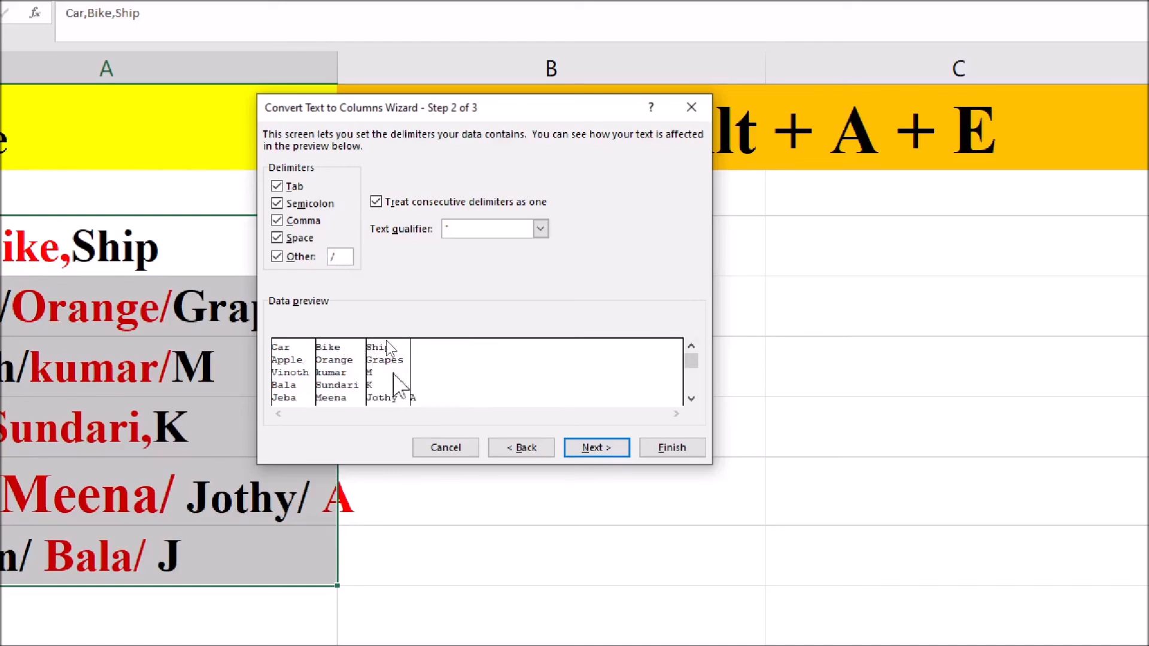
Check the preview rows, finish splitting A3:A8 into columns, and select the resulting range A3:C8.
{"action": "left_click_drag", "start_coordinate": [692, 365], "coordinate": [691, 393]}
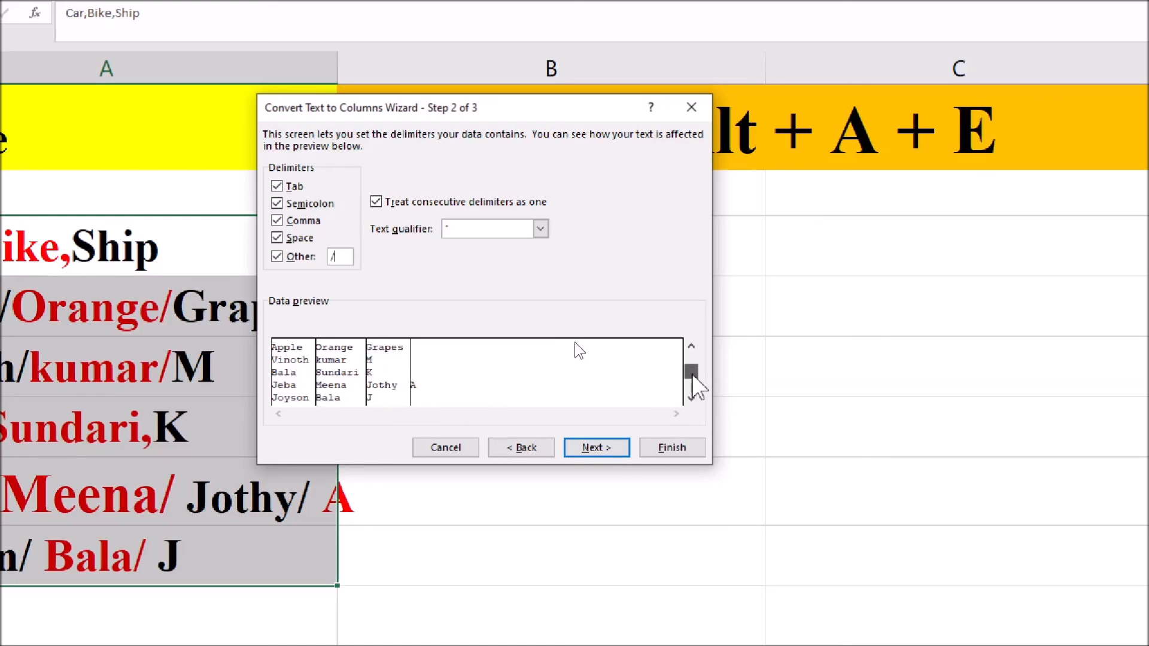
{"action": "scroll", "coordinate": [689, 386], "scroll_direction": "up", "scroll_amount": 1}
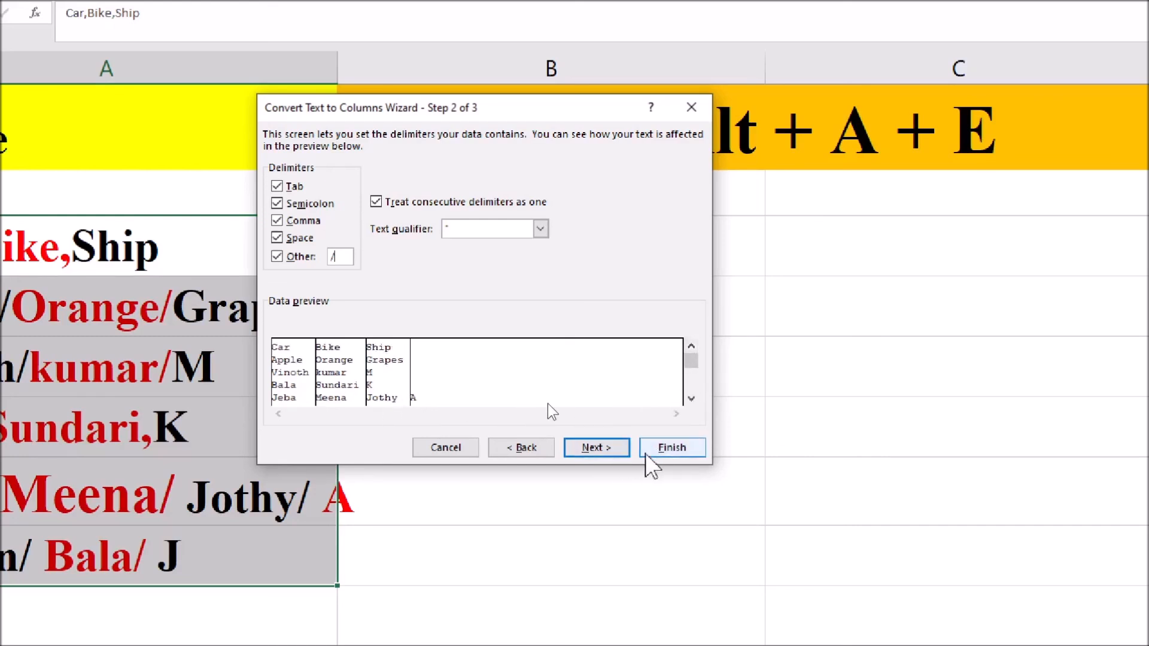
{"action": "left_click", "coordinate": [664, 453]}
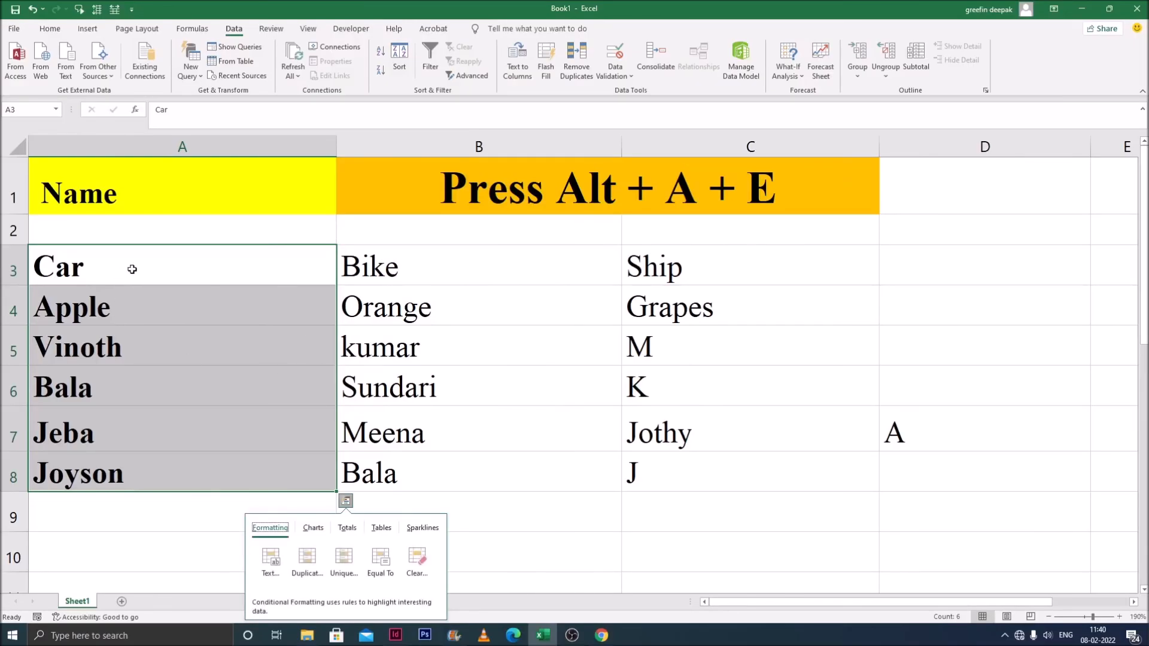
{"action": "left_click_drag", "start_coordinate": [132, 269], "coordinate": [675, 484]}
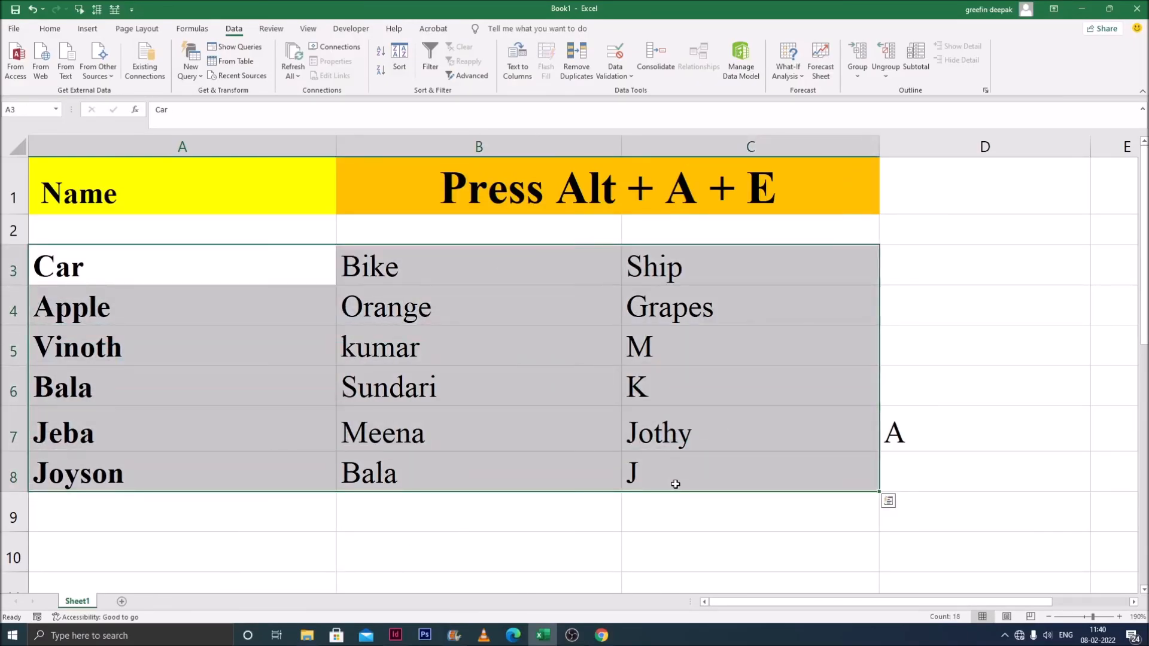